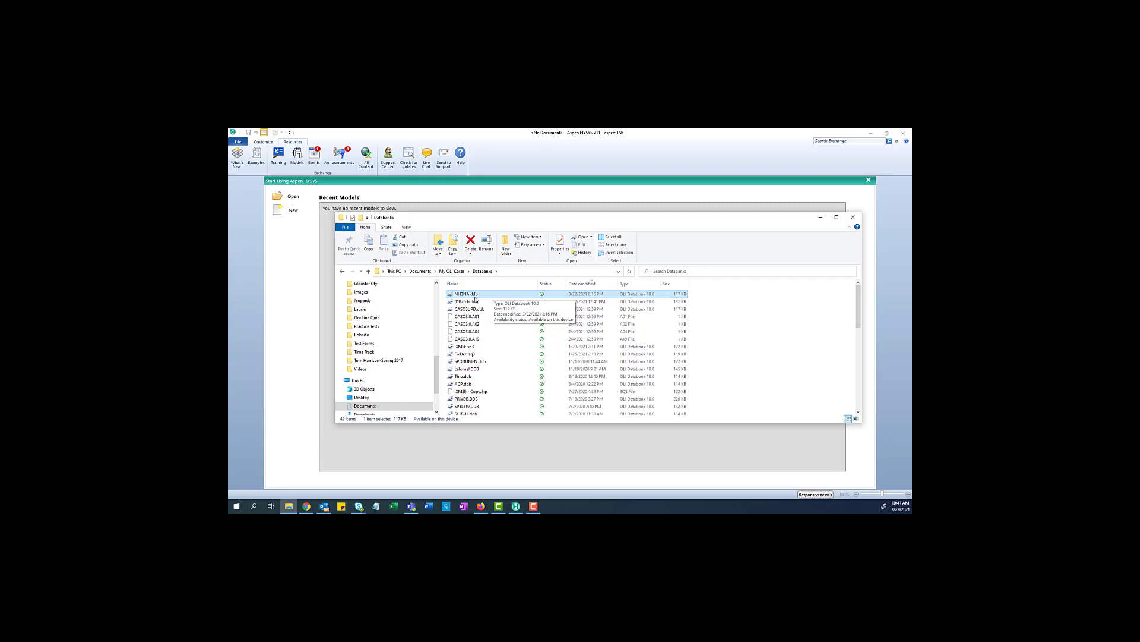
- Create a new case and add a fluid package that uses the OLI_Electrolyte property package
double_click(476, 294)
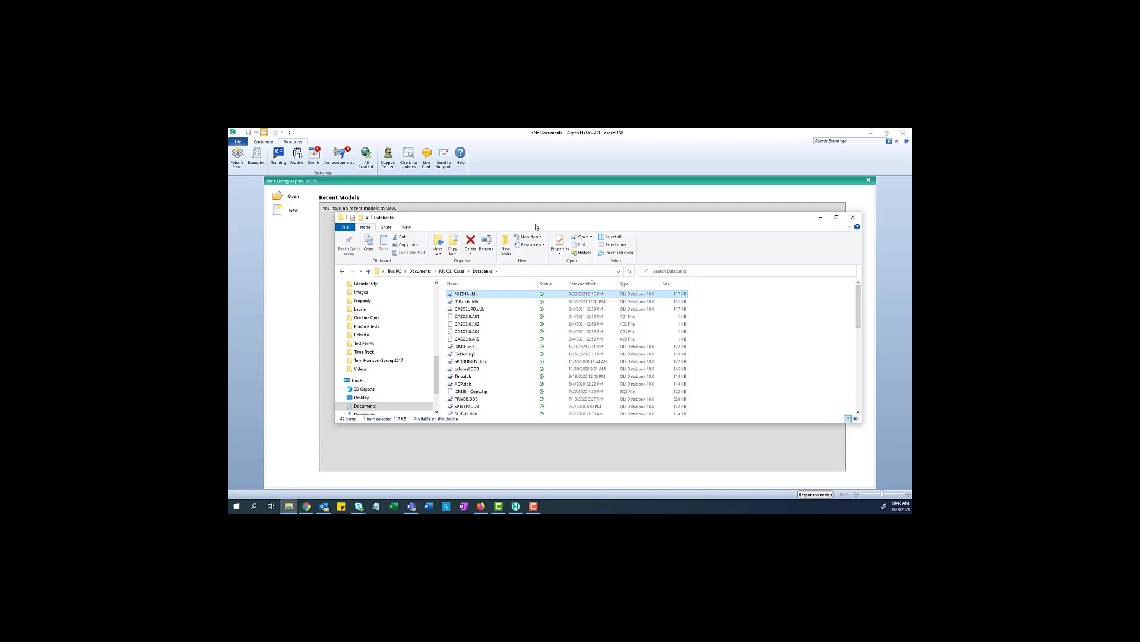
drag(534, 219, 1123, 279)
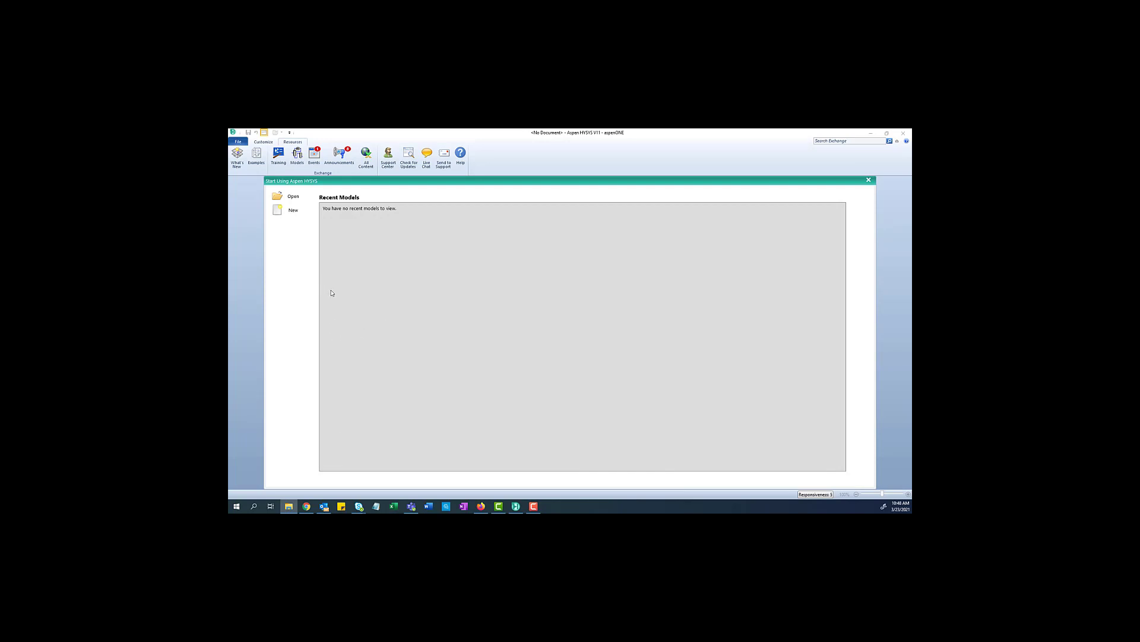
click(293, 211)
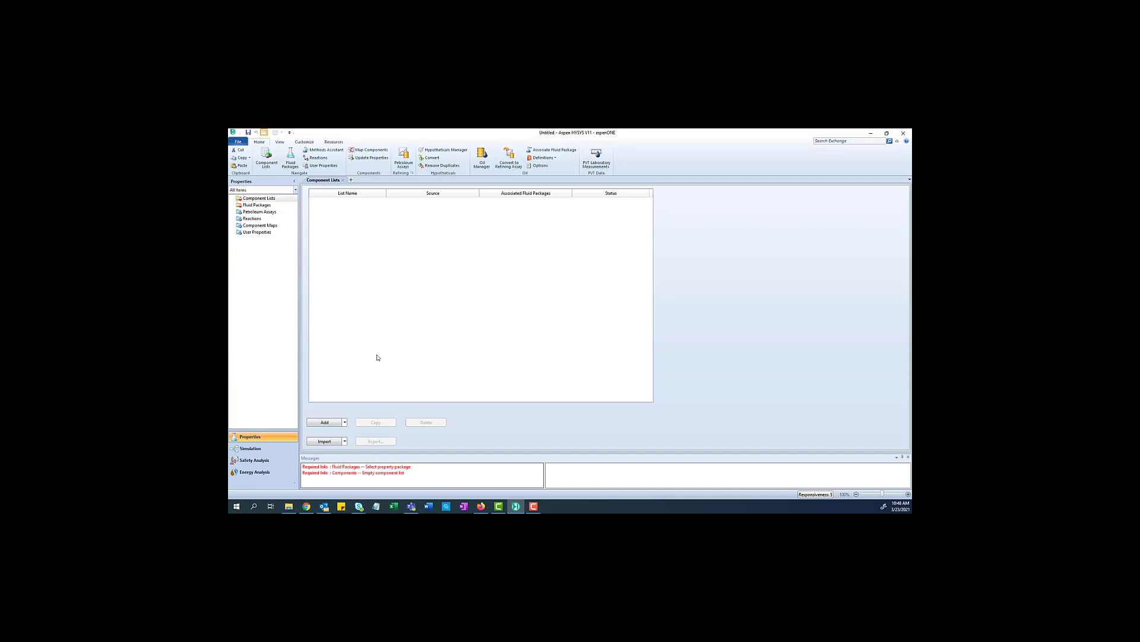
click(257, 204)
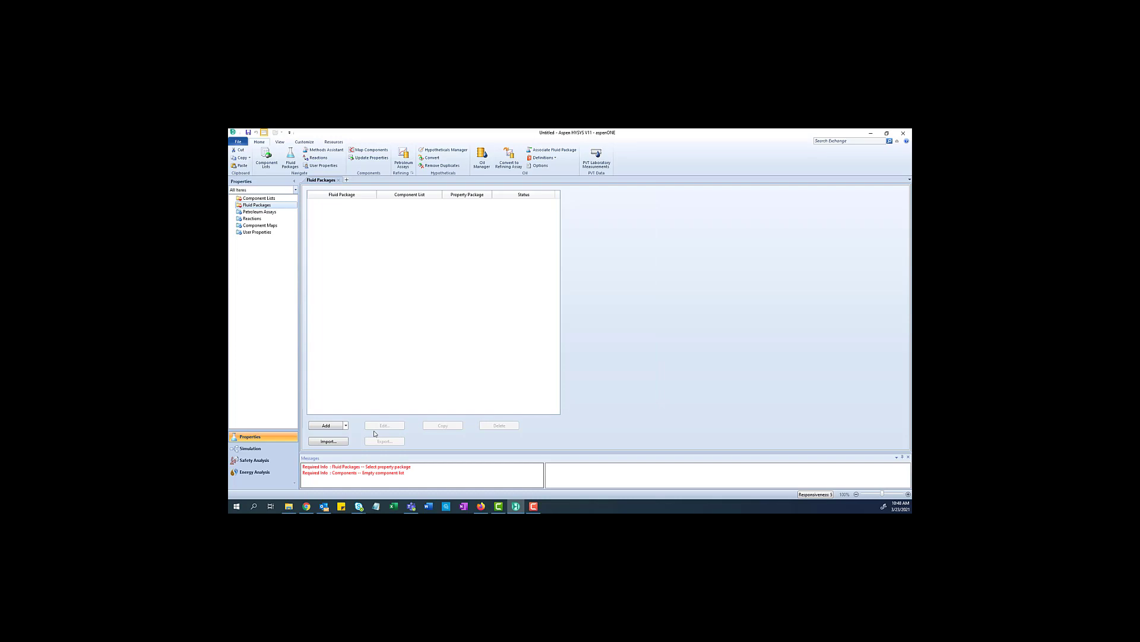
click(332, 427)
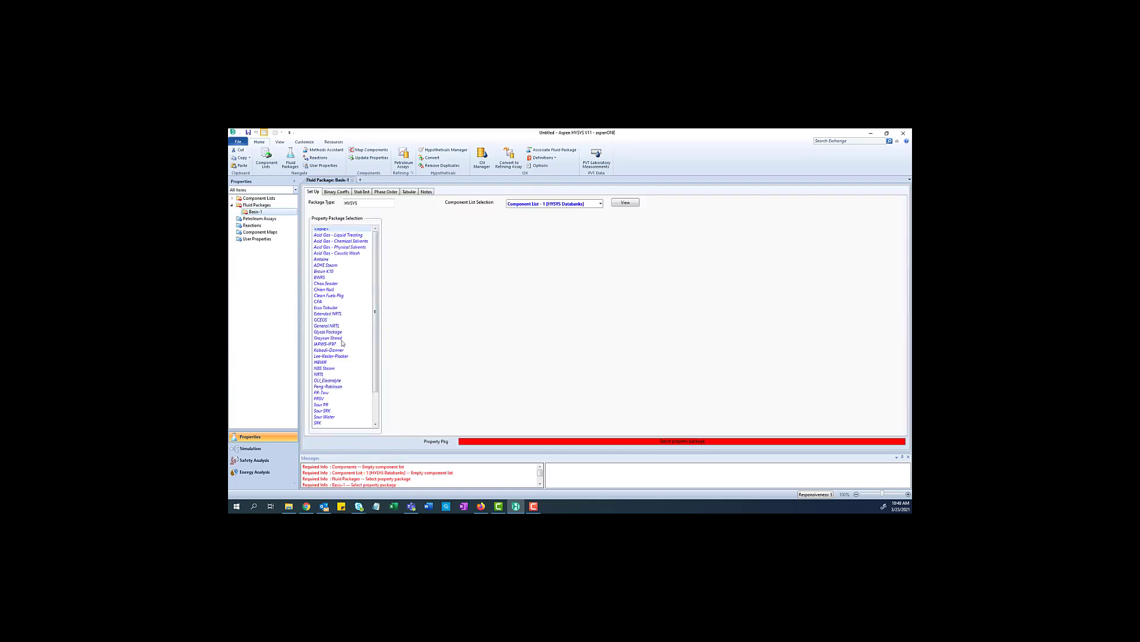
click(340, 381)
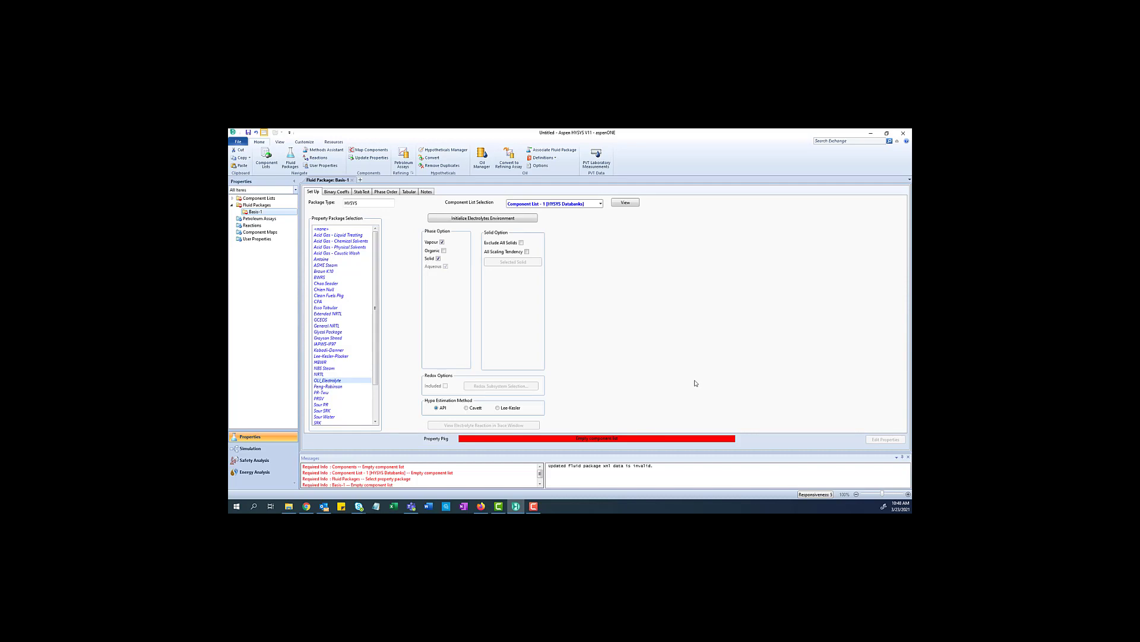
- Open the fluid package's component list and switch the component source to OLI (MSE)
click(629, 205)
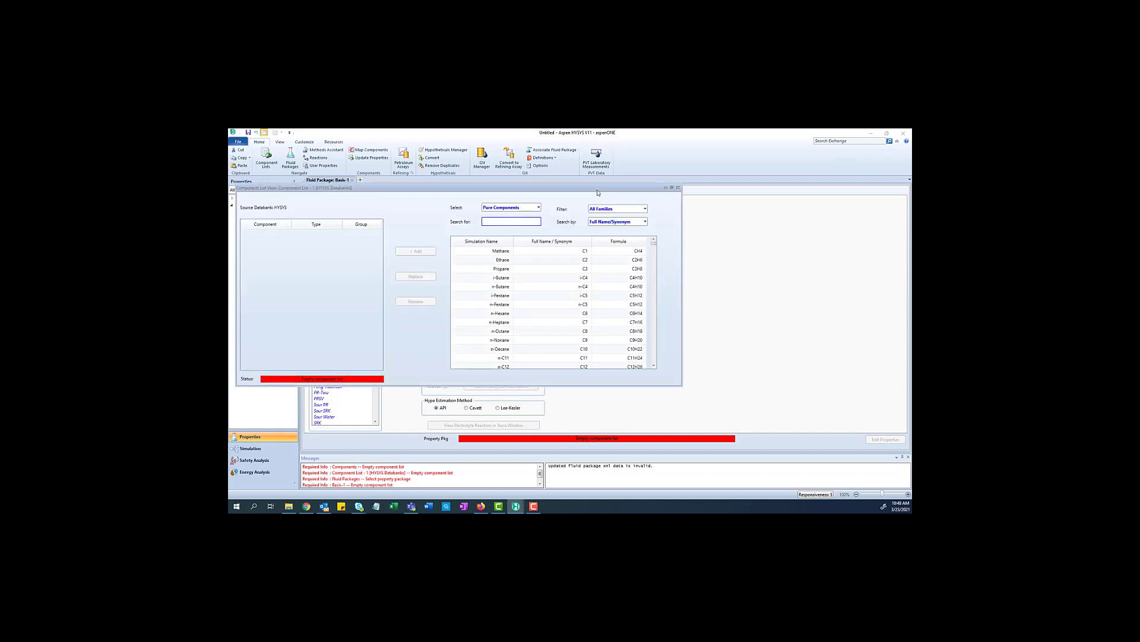
drag(600, 190, 705, 209)
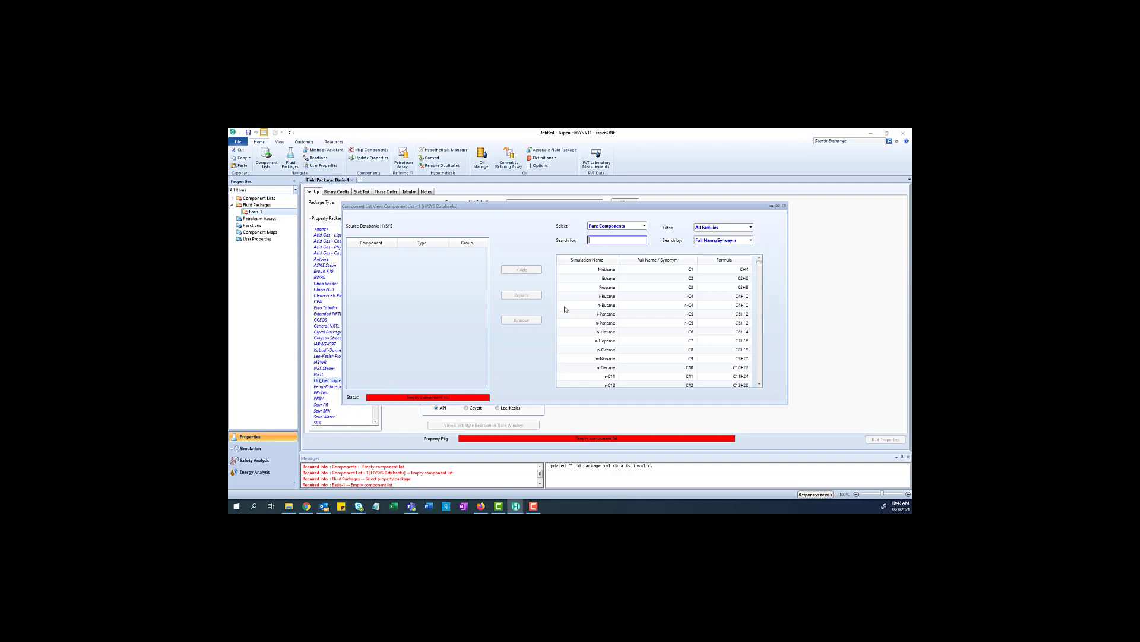
click(644, 227)
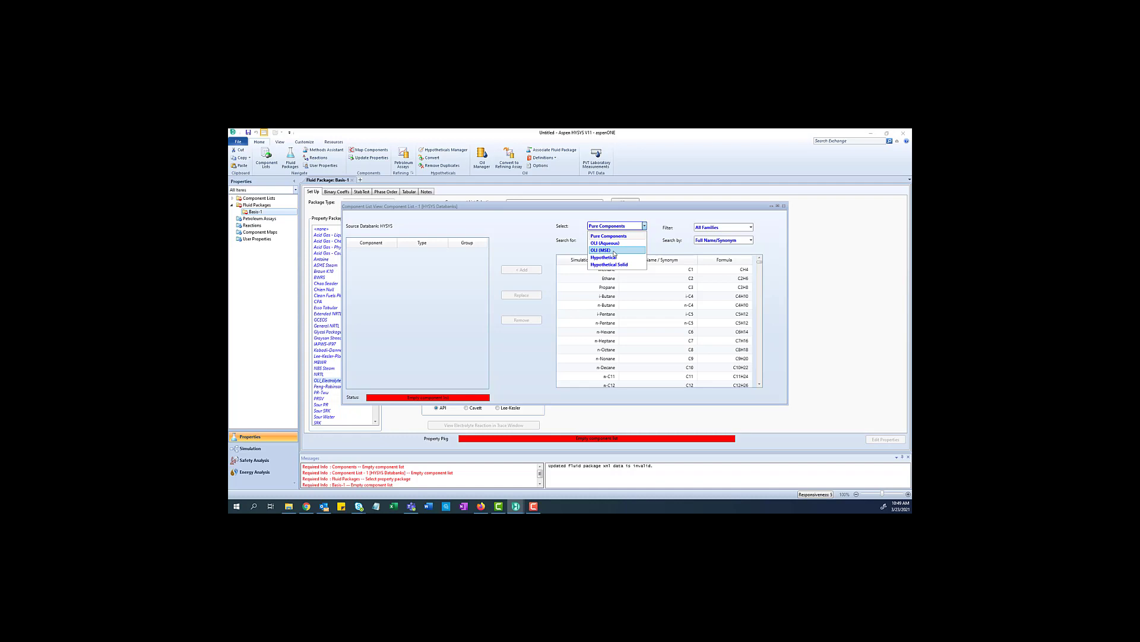
click(614, 252)
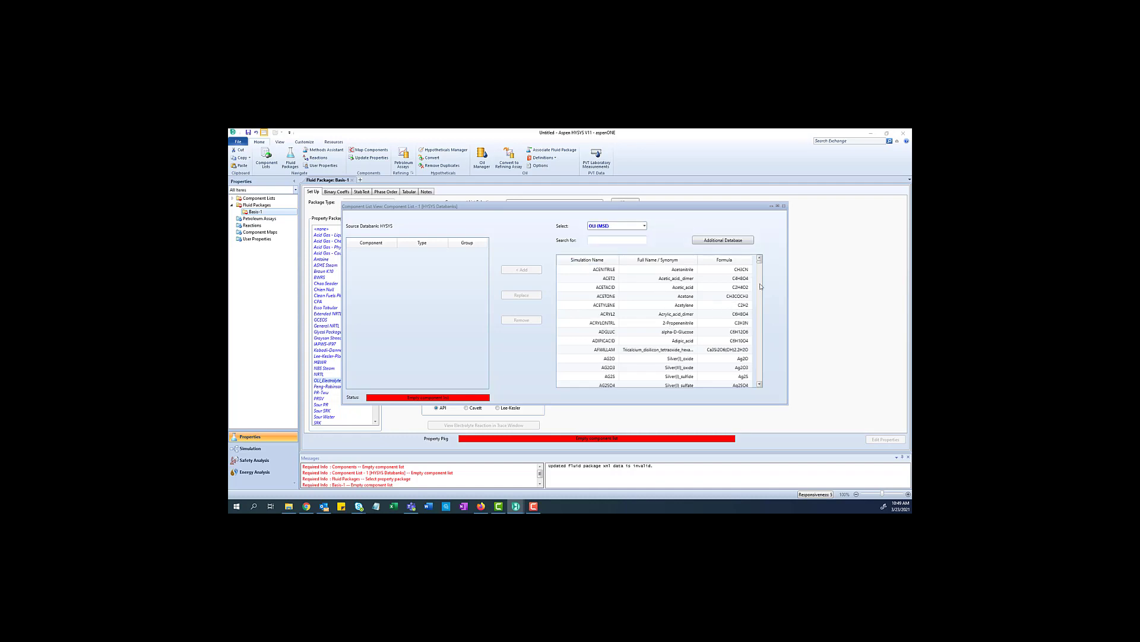
- Copy the Databanks folder path from File Explorer into the private database path of the OLI (MSE) additional databases
click(736, 241)
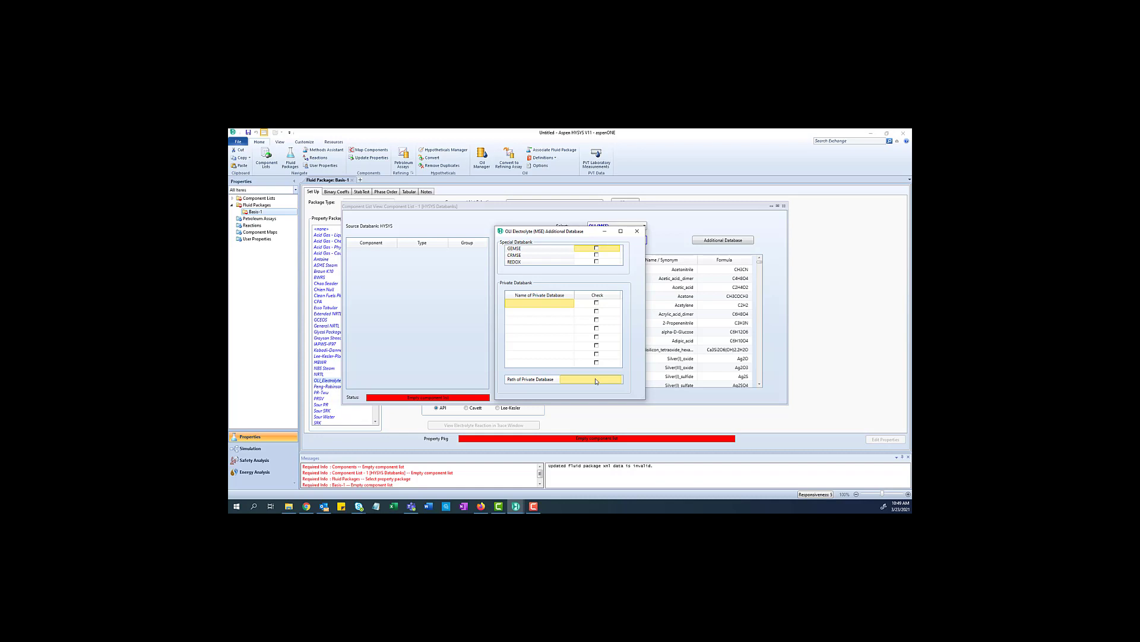
key(alt+Tab)
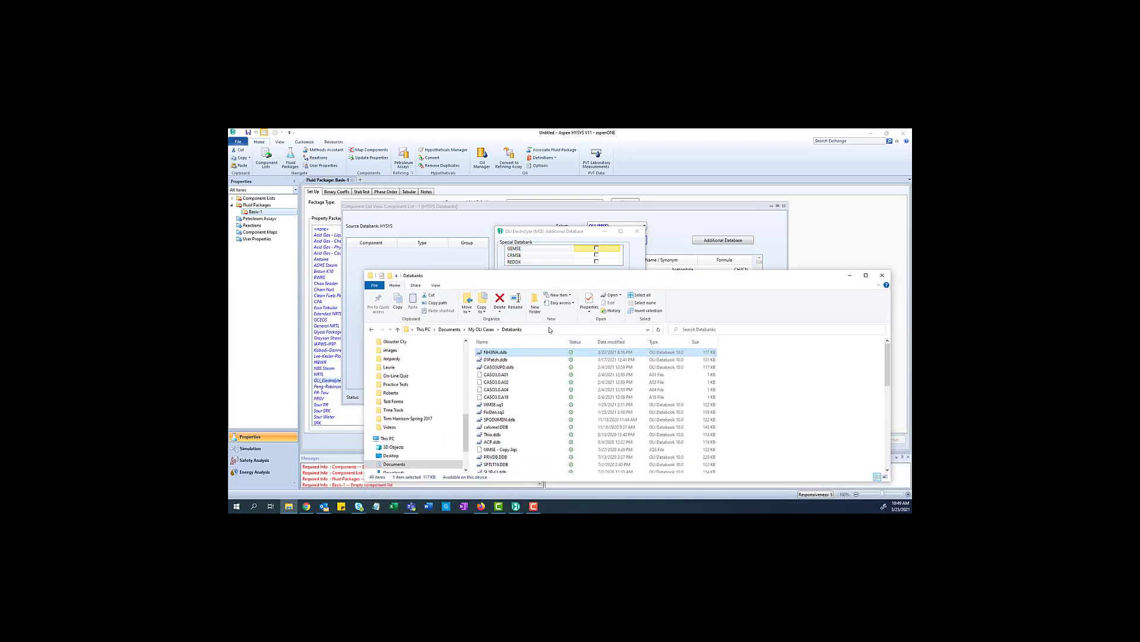
click(549, 330)
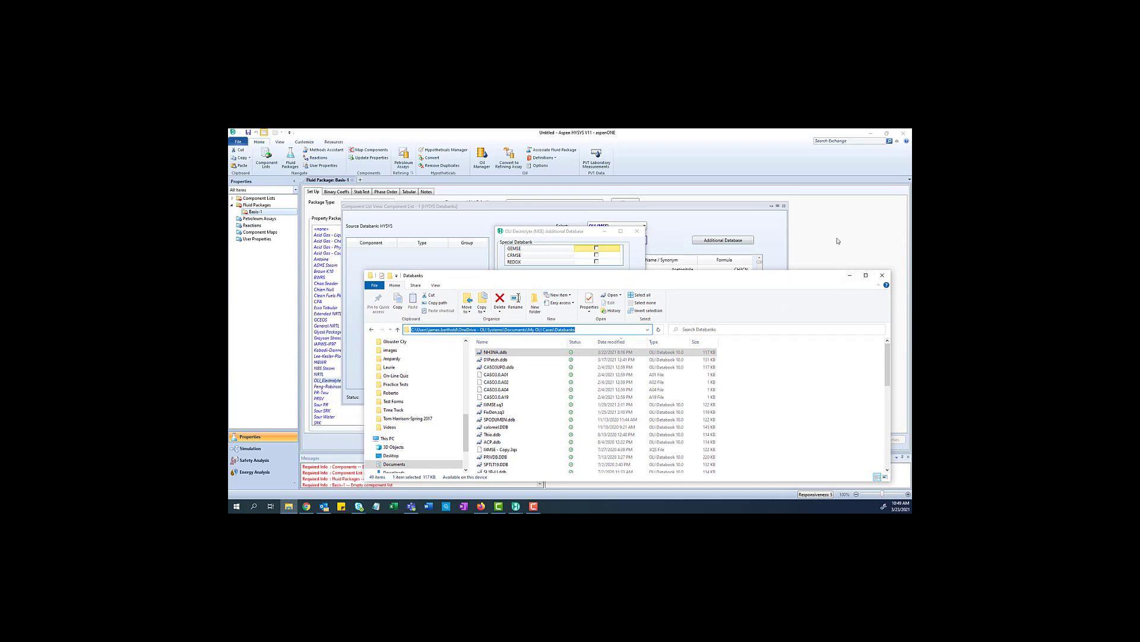
drag(793, 275, 912, 275)
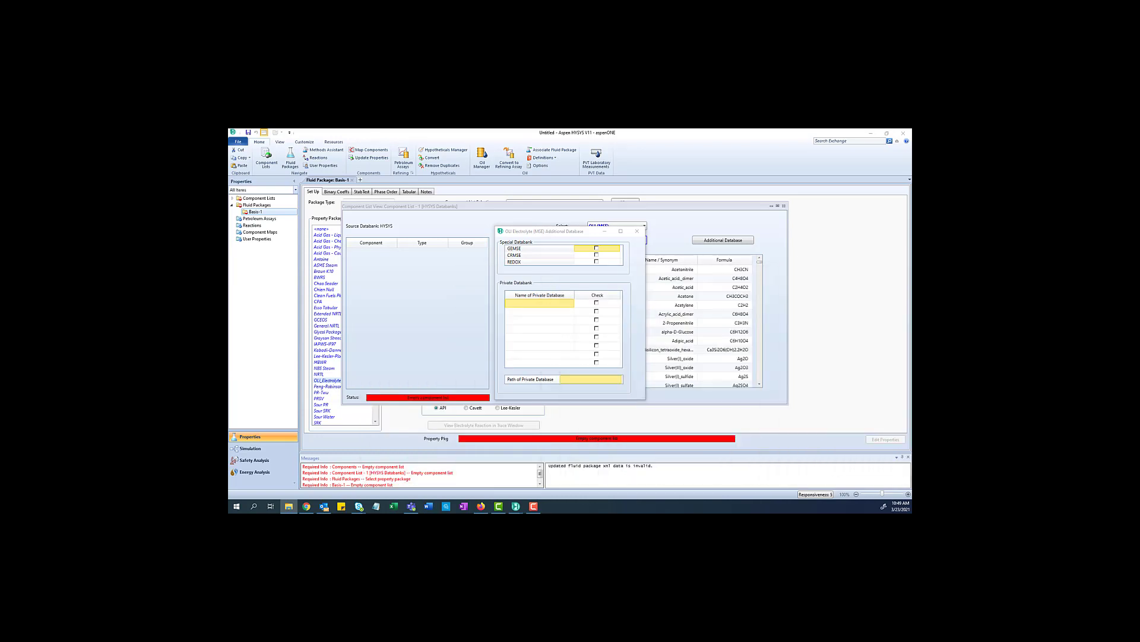
click(587, 384)
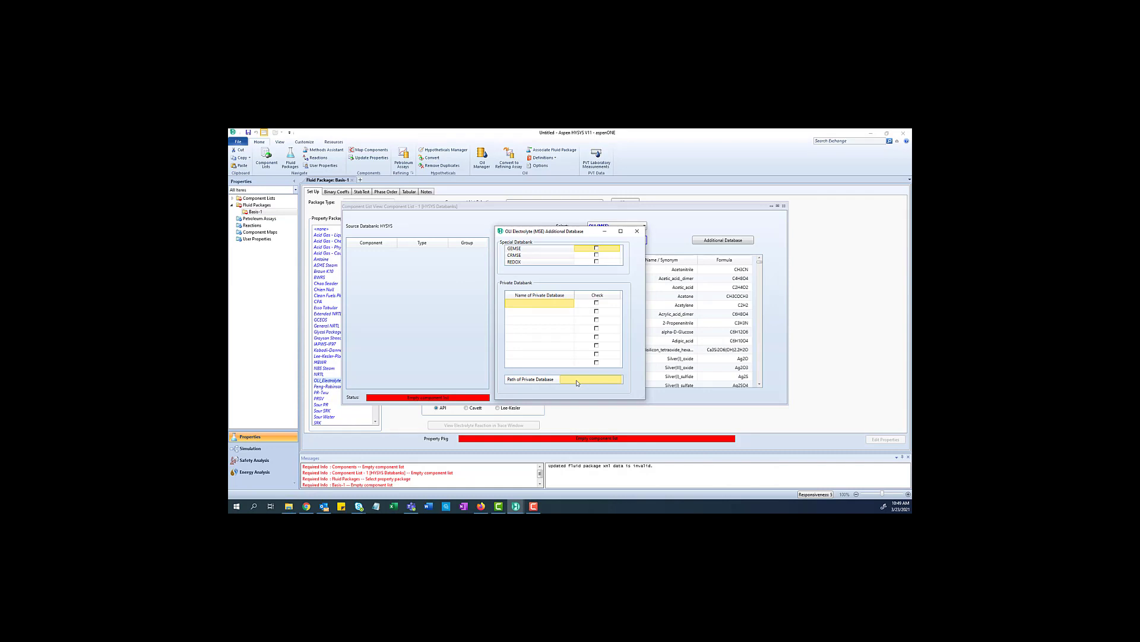
key(ctrl+v)
- Enter NH3NA as the first private database name, enable it, and close the additional database settings
drag(909, 217, 543, 215)
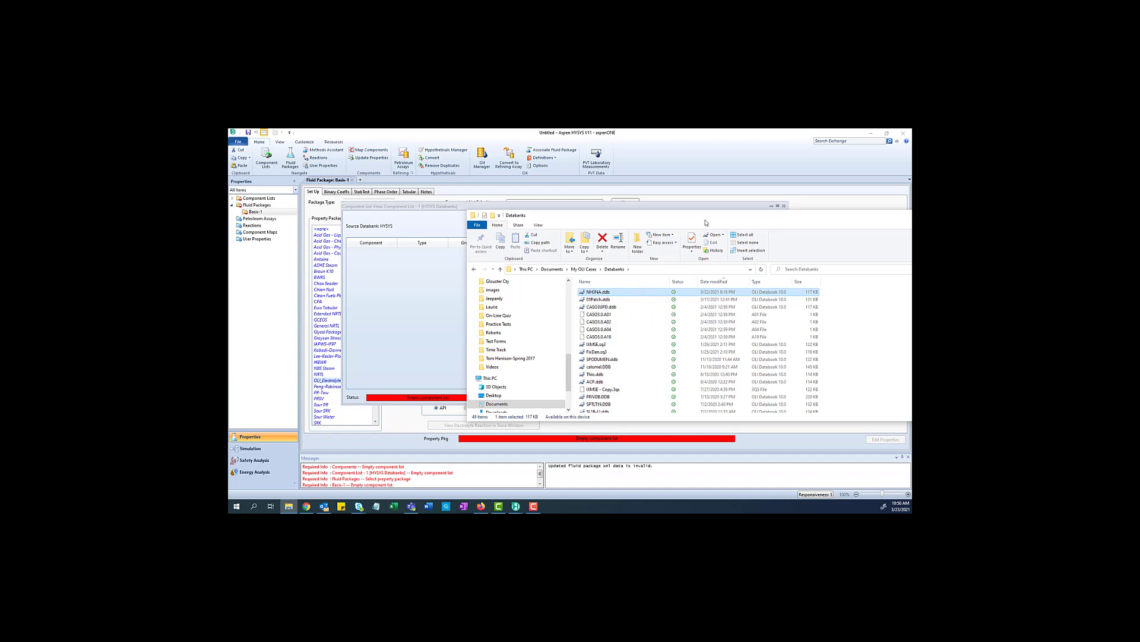
key(alt+Tab)
click(552, 308)
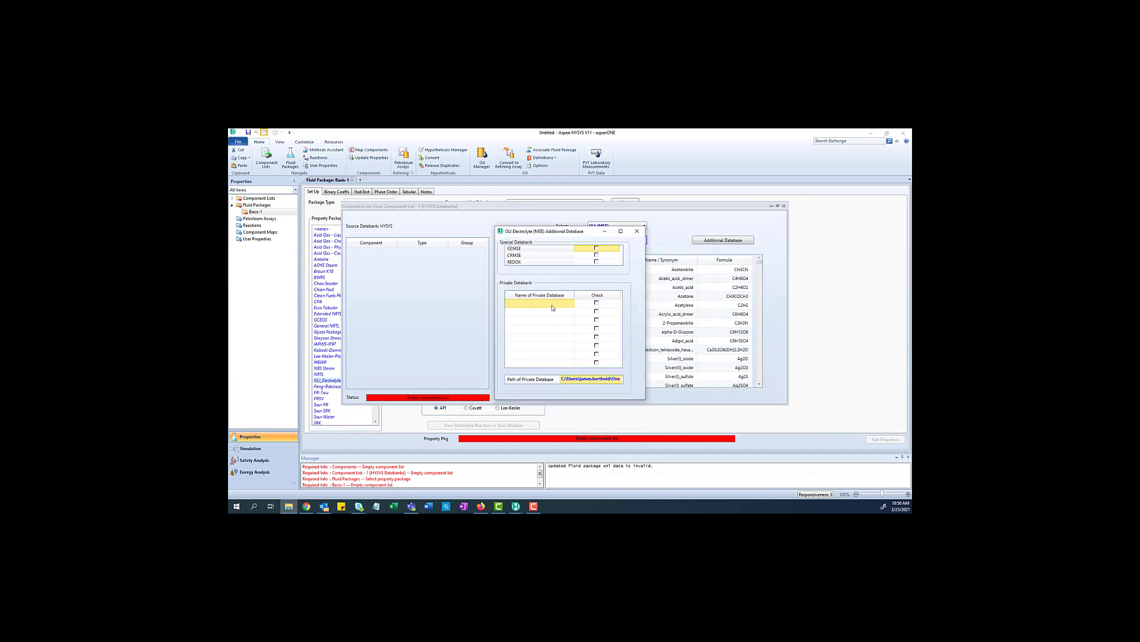
text(NH3NA)
click(597, 304)
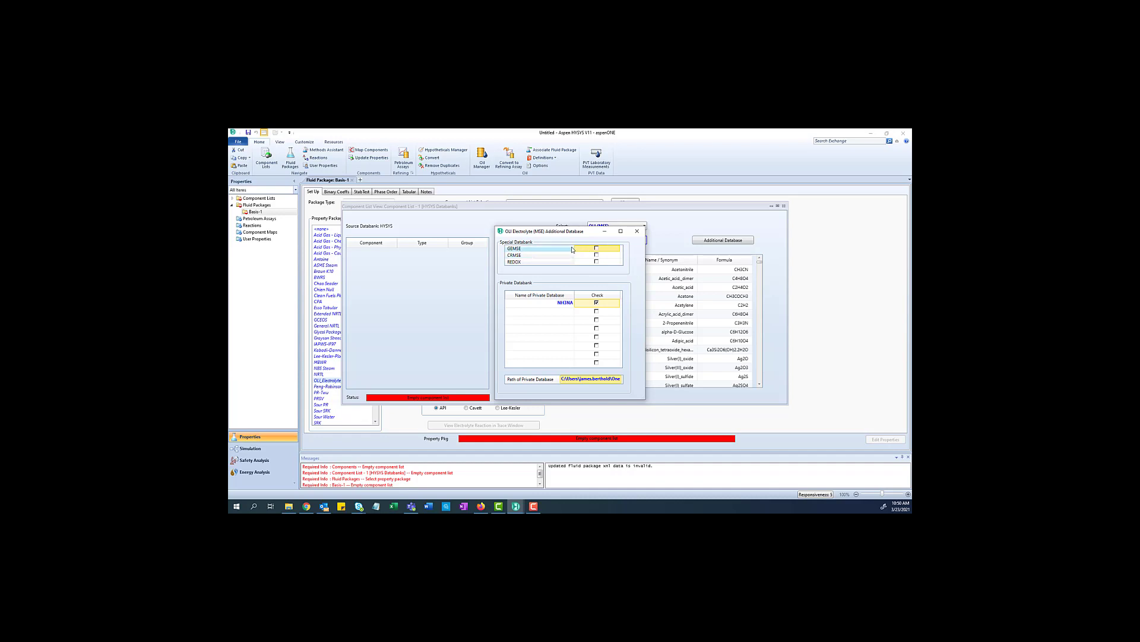
click(637, 233)
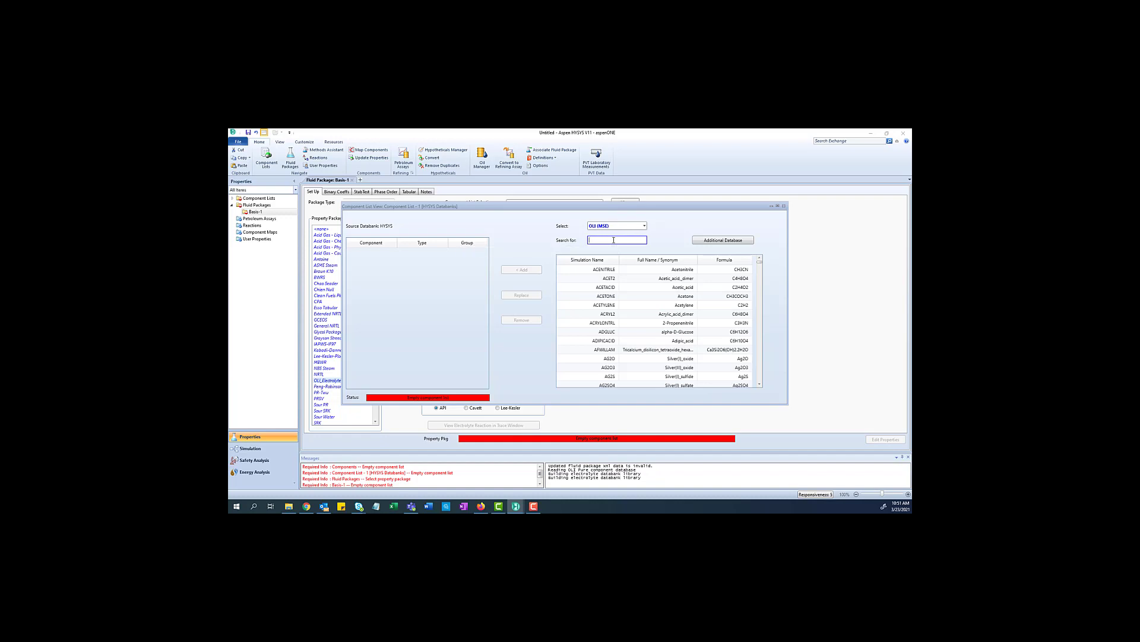
- Find and add H2O, NH3 and NaOH to the component list, then close the list
text(h2o)
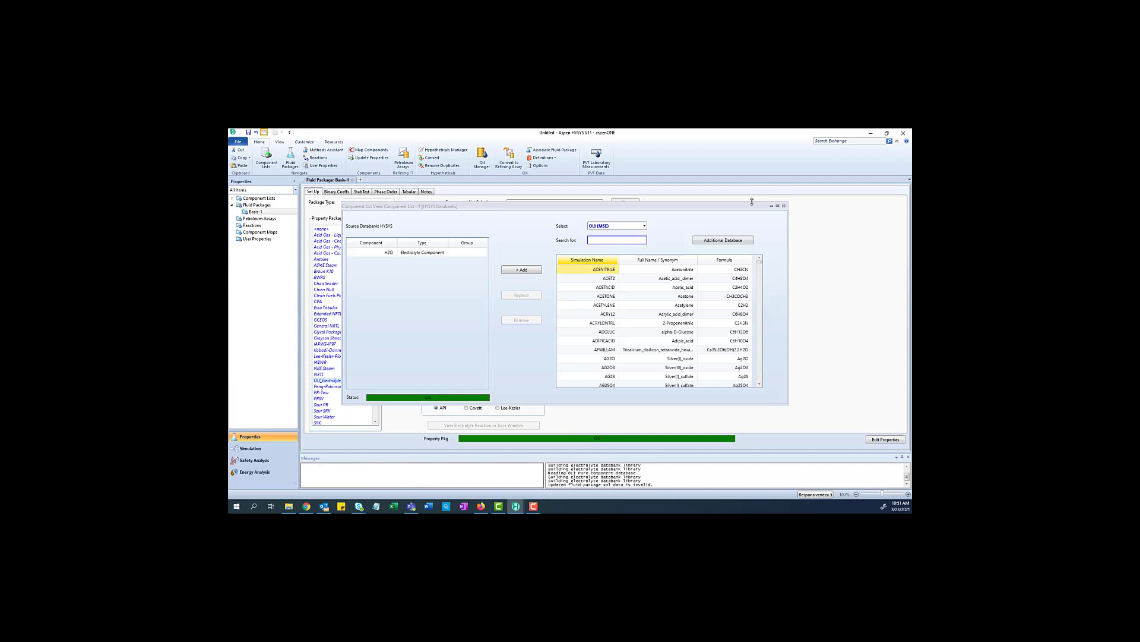
click(609, 240)
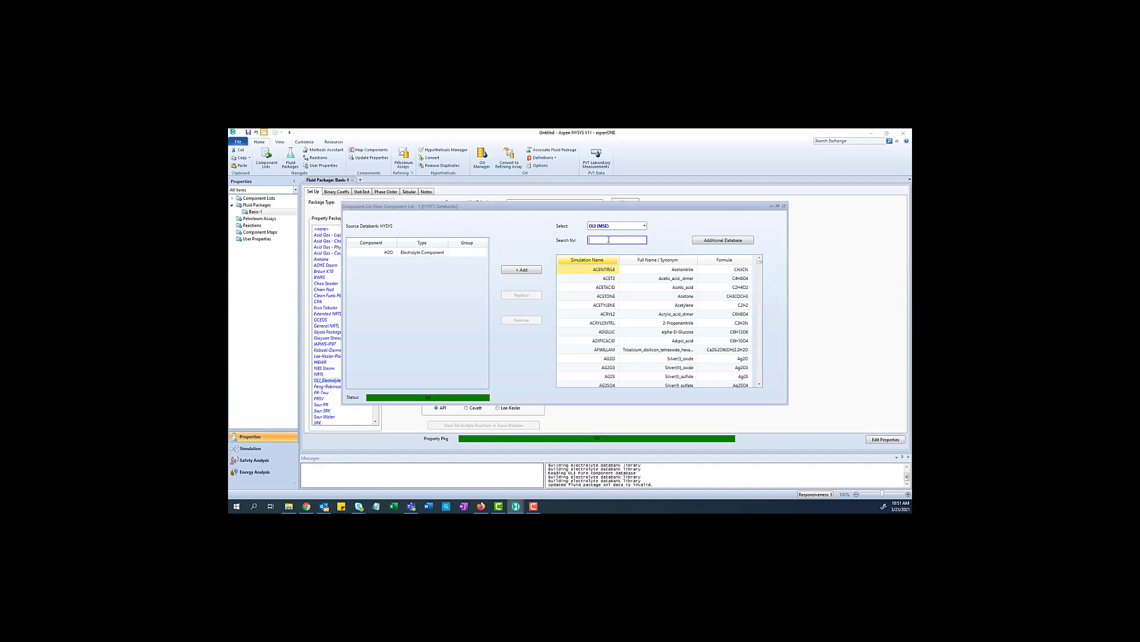
text(NH3)
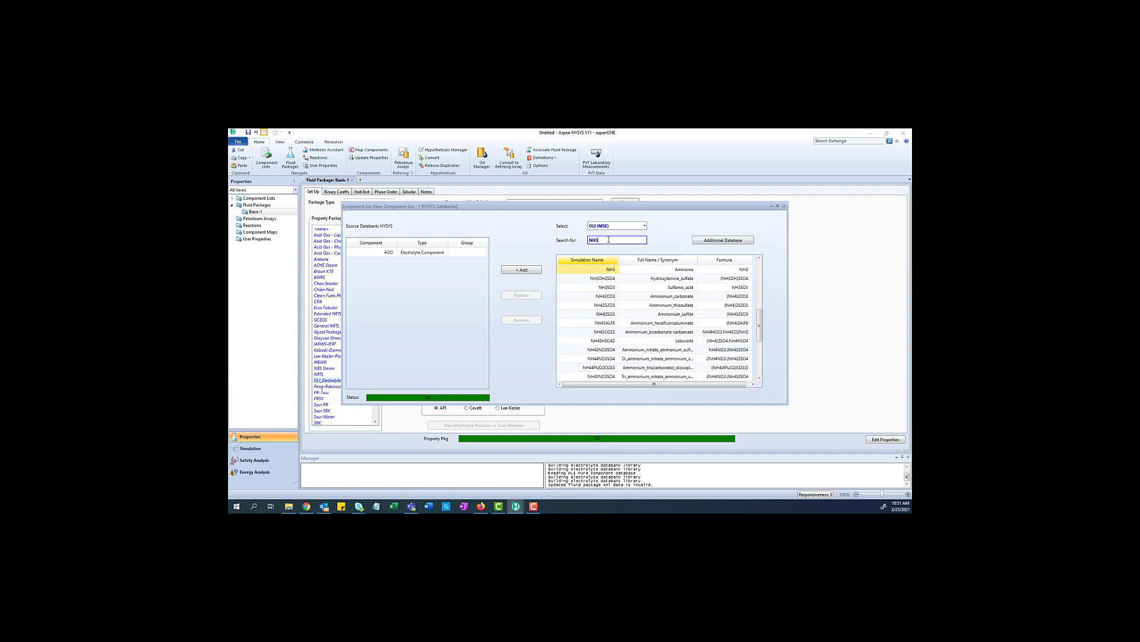
key(Return)
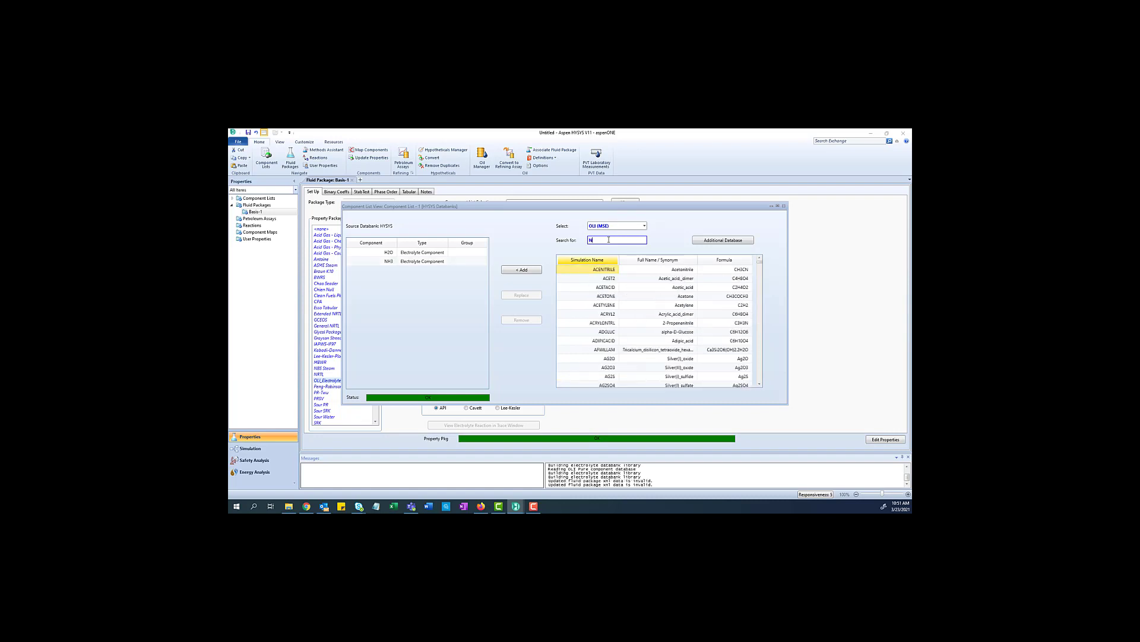
text(NaOH)
key(Return)
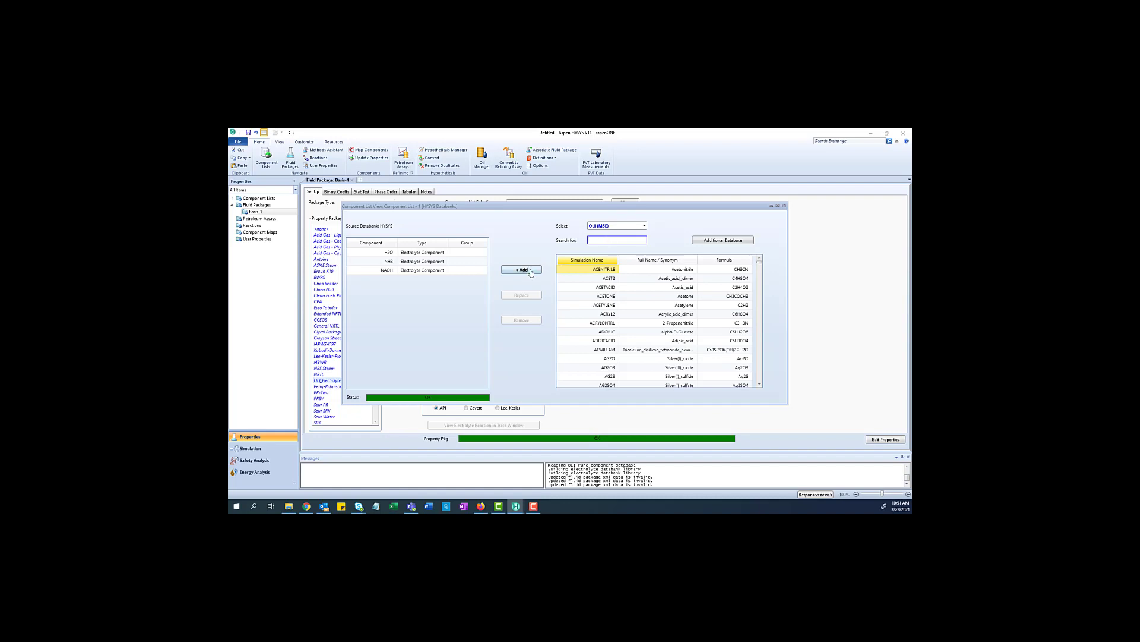
click(784, 207)
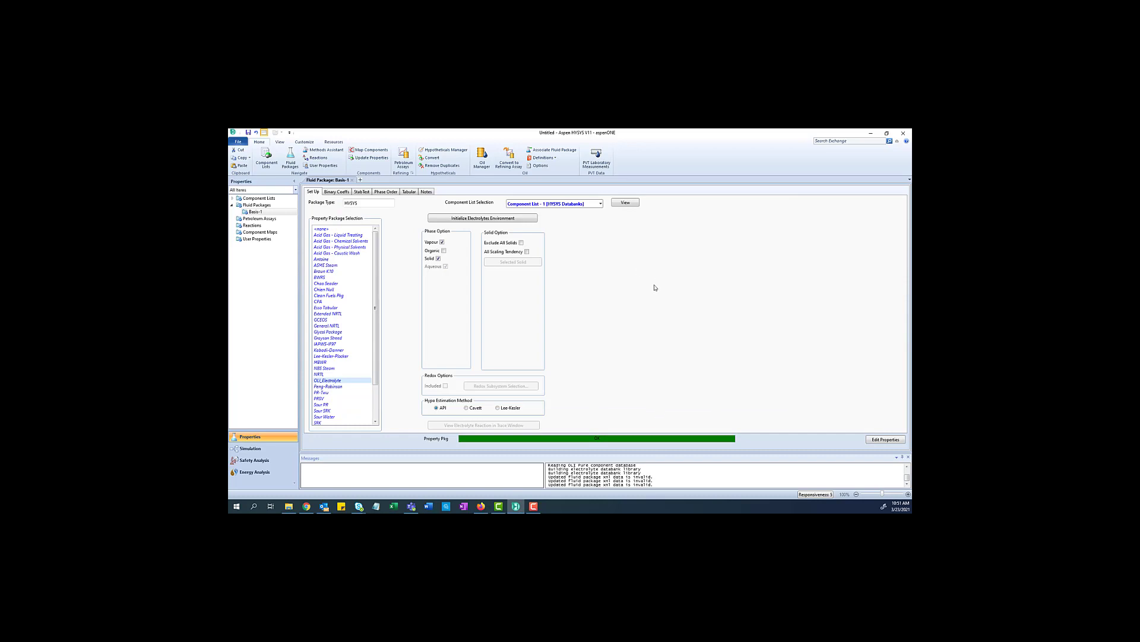
- Initialize the electrolytes environment and show the electrolyte reactions in an enlarged trace window
click(480, 219)
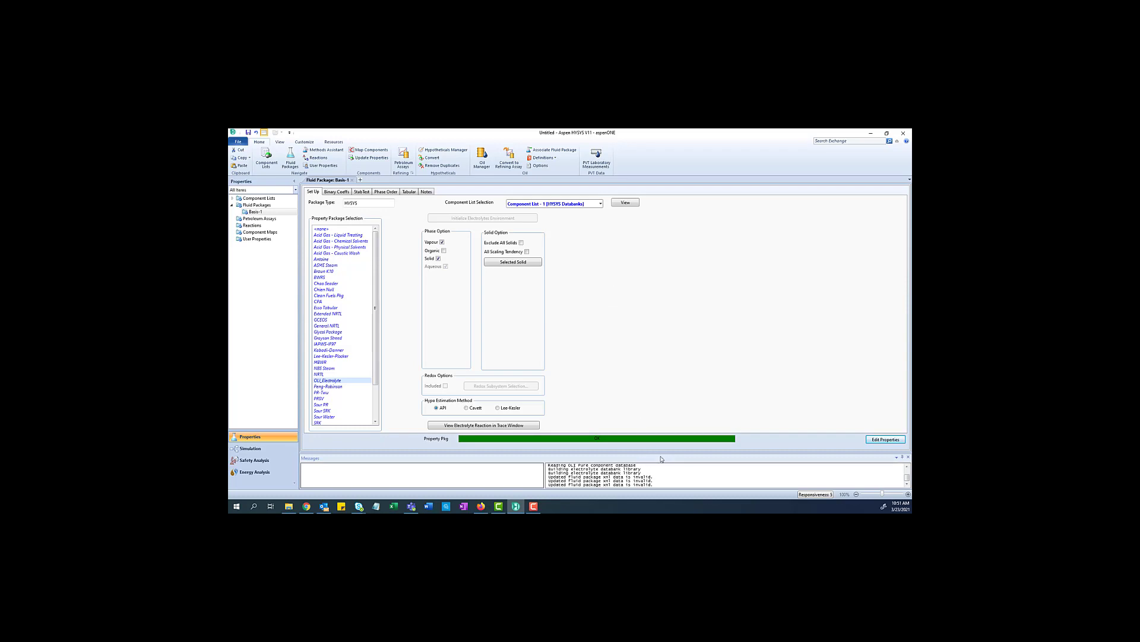
click(507, 426)
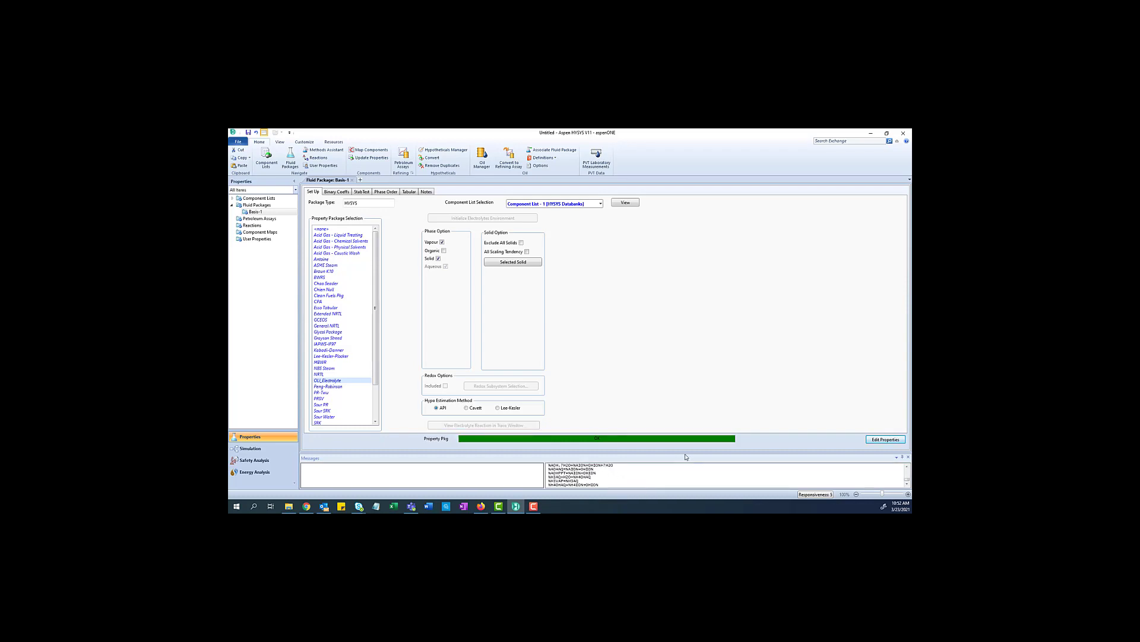
drag(689, 455, 695, 401)
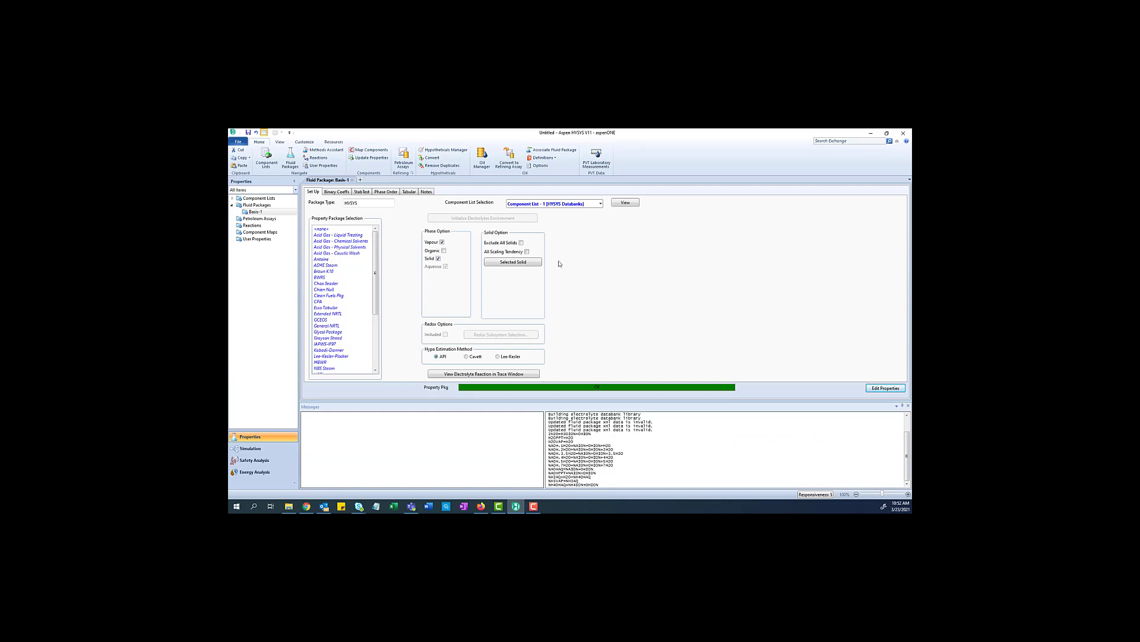
- Switch to the simulation environment and place a material stream on the flowsheet
click(259, 450)
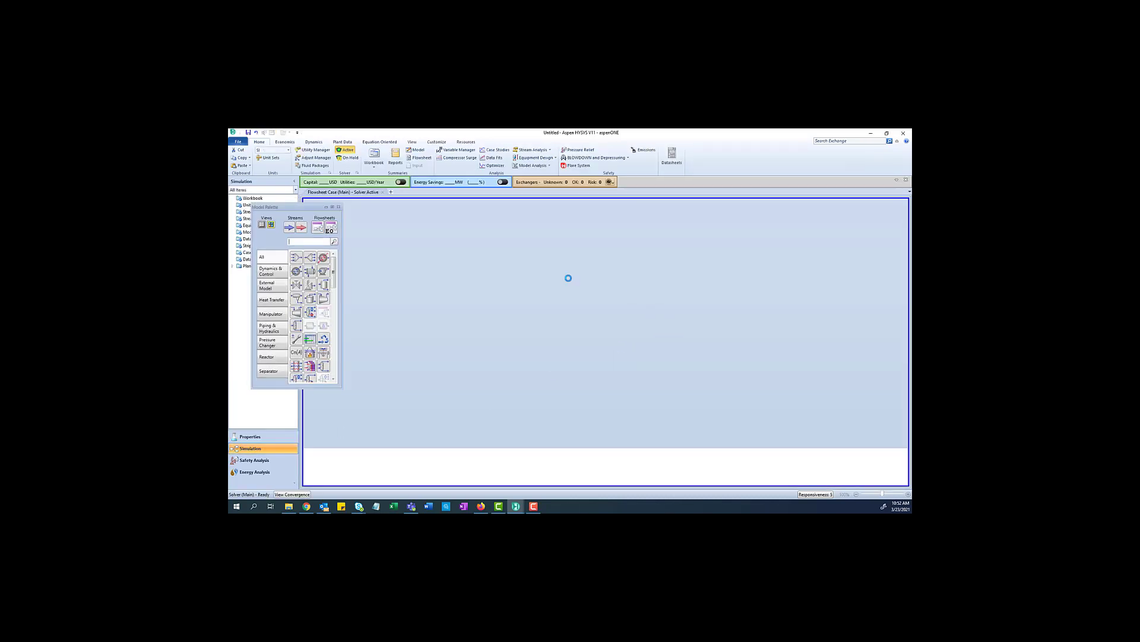
drag(292, 208, 711, 231)
click(708, 250)
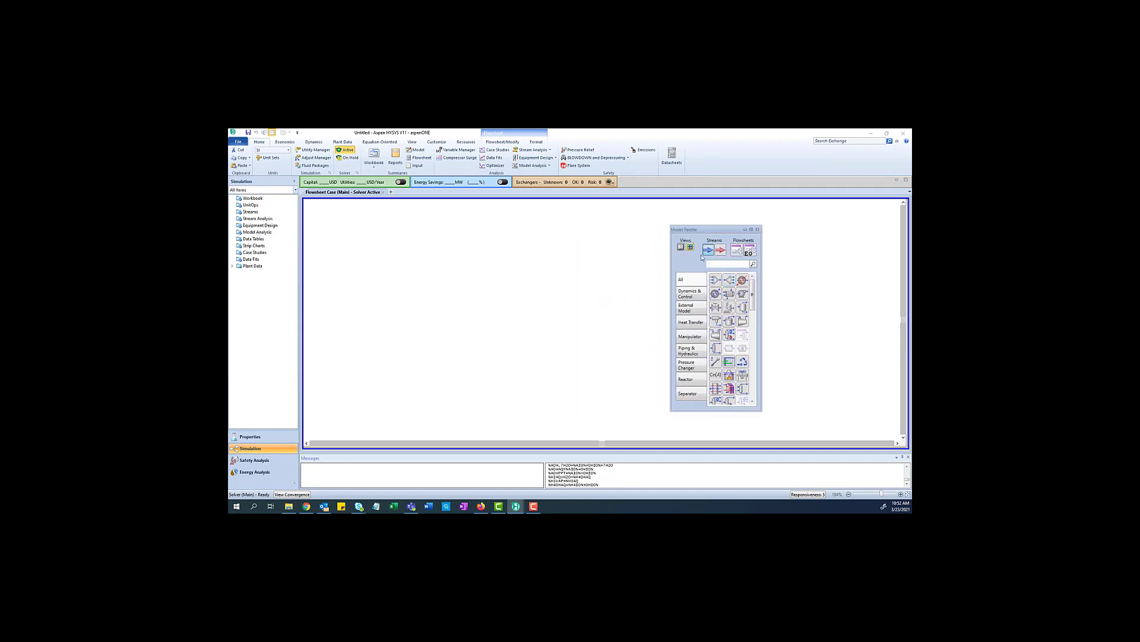
click(493, 300)
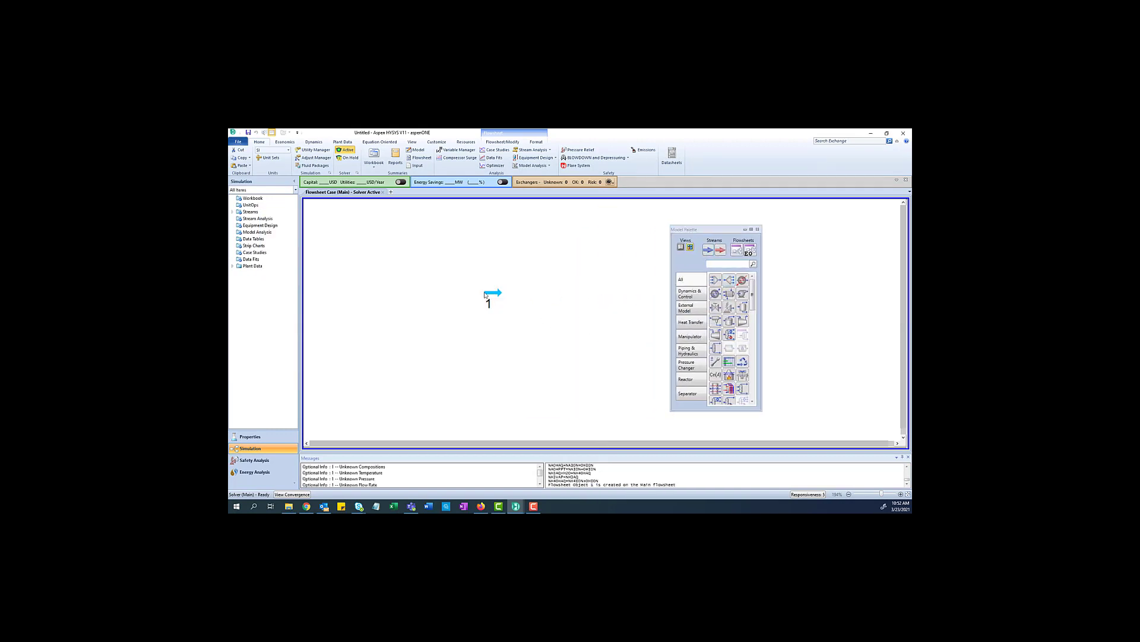
- Set the material stream's temperature to 25 C and its pressure to 101.325 kPa
double_click(520, 310)
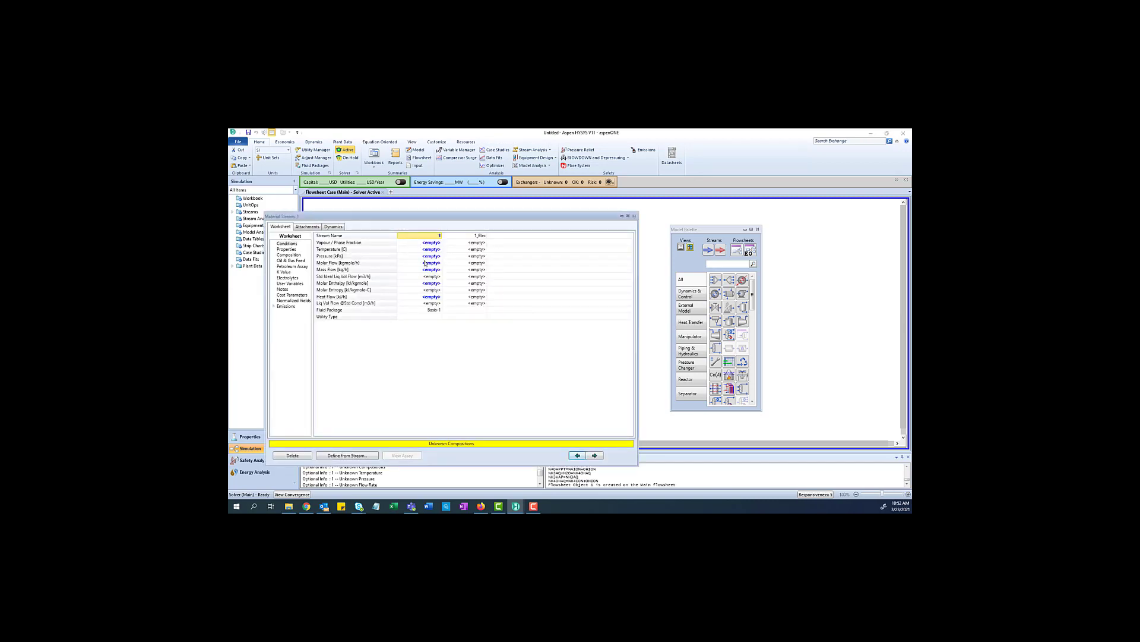
click(424, 256)
key(Up)
text(25)
key(Return)
text(10)
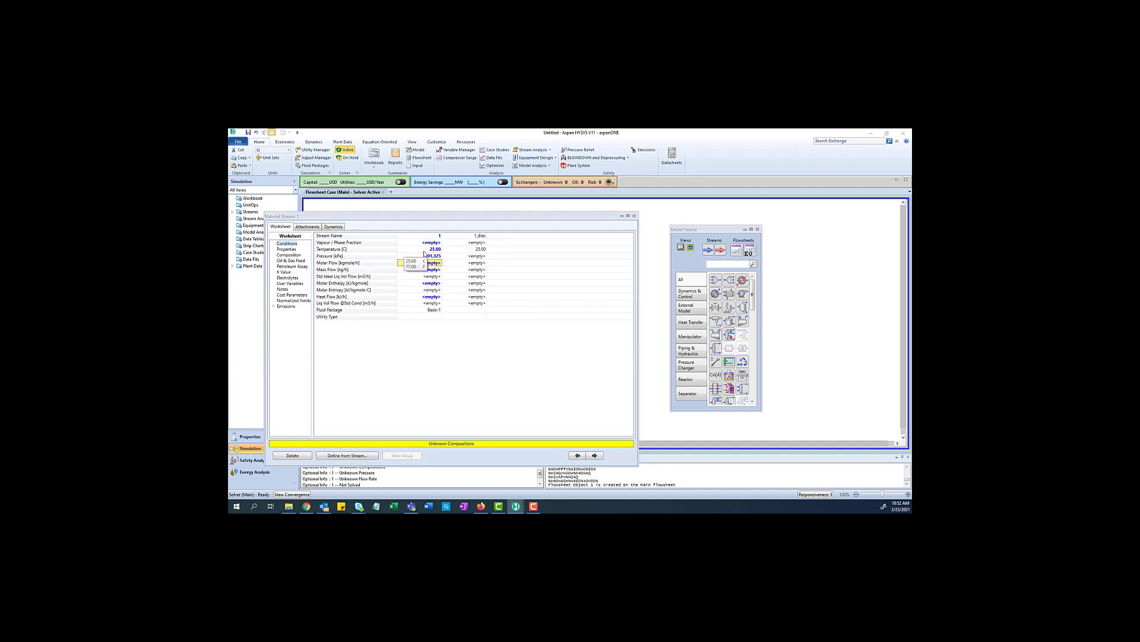
key(Return)
- Change the stream's composition basis to mole flows
click(296, 256)
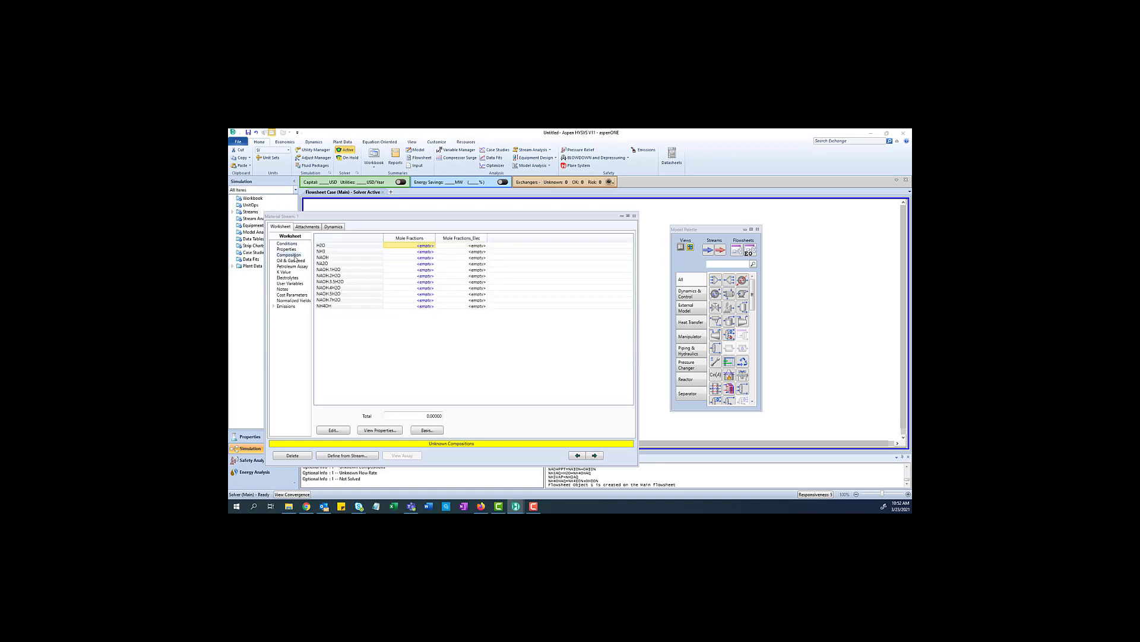
click(427, 429)
click(543, 312)
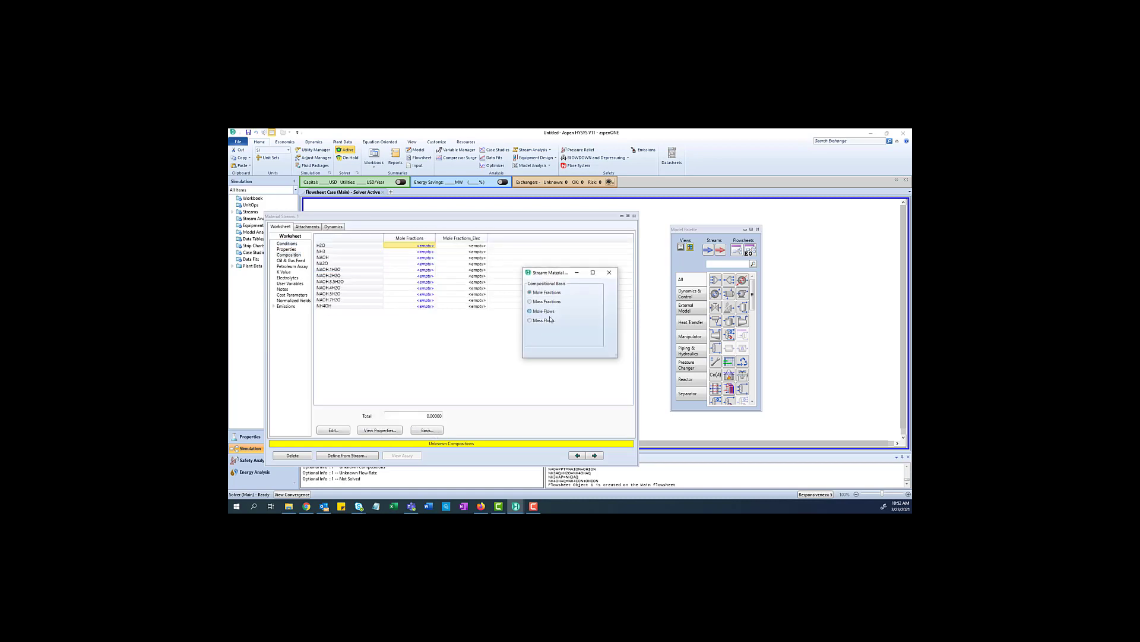
click(607, 272)
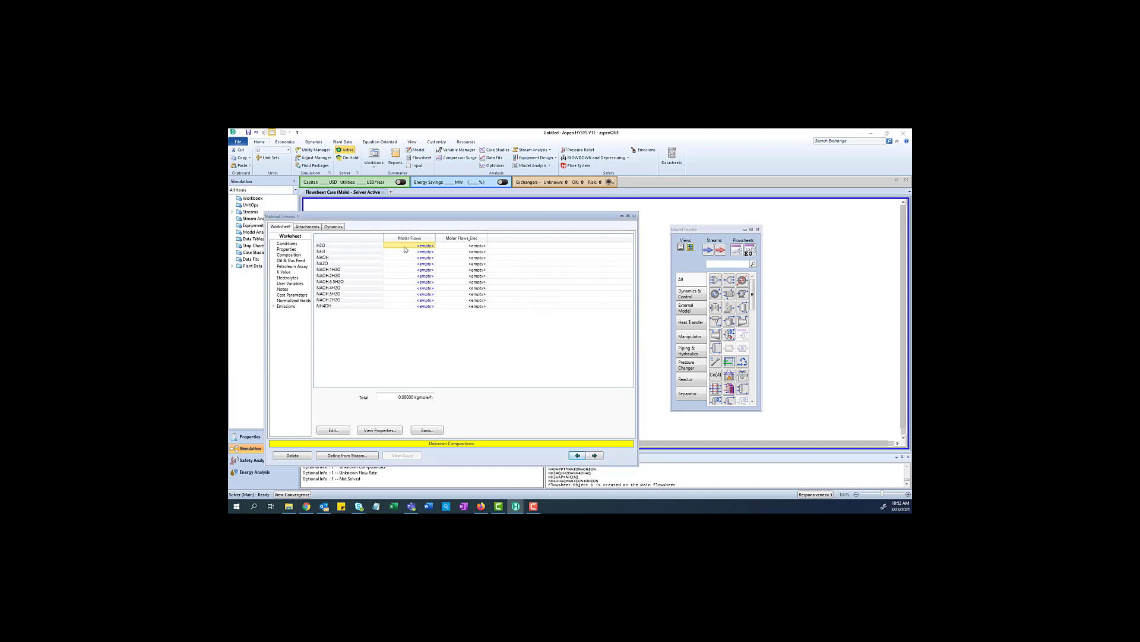
- Enter the stream's component molar flows as 55.5 kgmole/h H2O, 1 kgmole/h NH3 and 1 kgmole/h NaOH, and accept the composition
text(55.5)
key(Return)
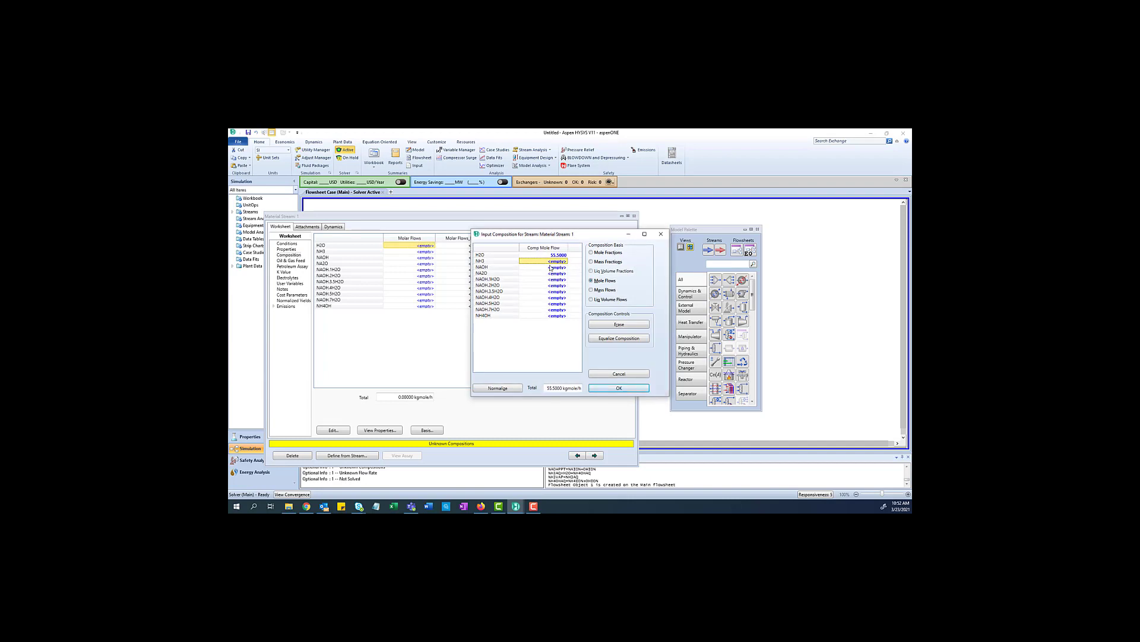
text(1)
key(Return)
text(1)
key(Return)
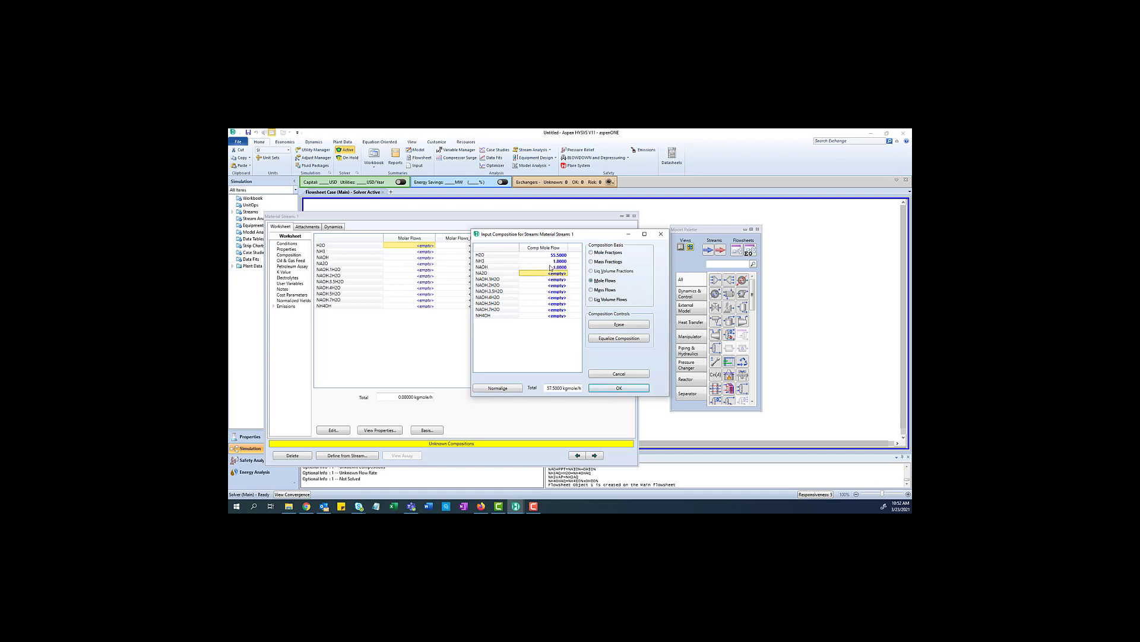
click(628, 389)
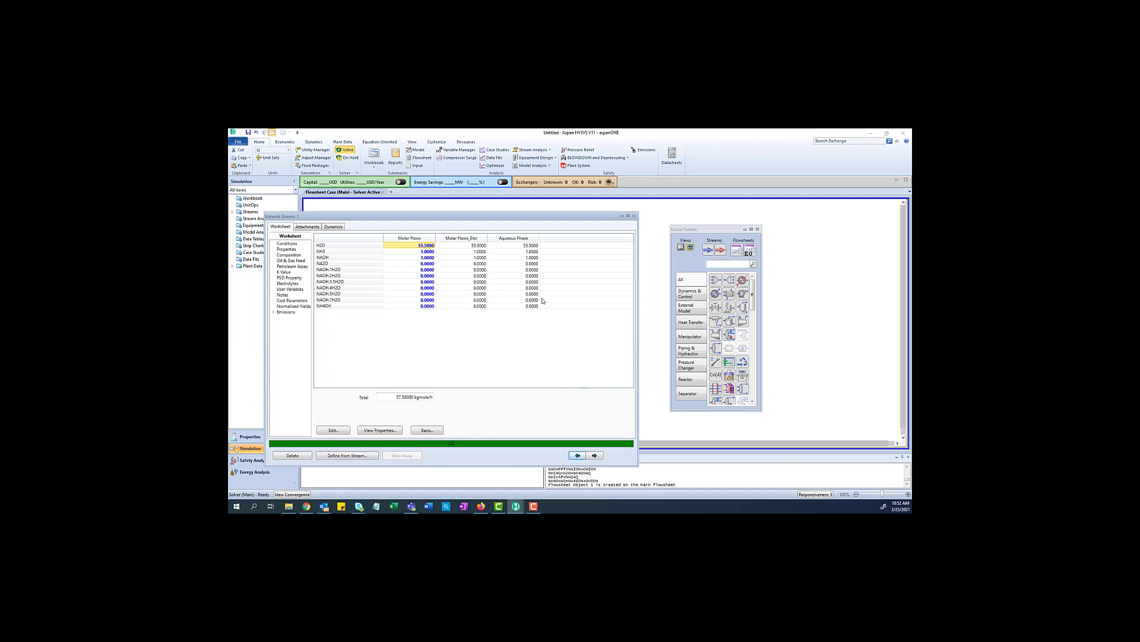
- Examine the stream's electrolyte properties and the true species composition of its aqueous phase, then close the stream window
click(291, 255)
click(288, 284)
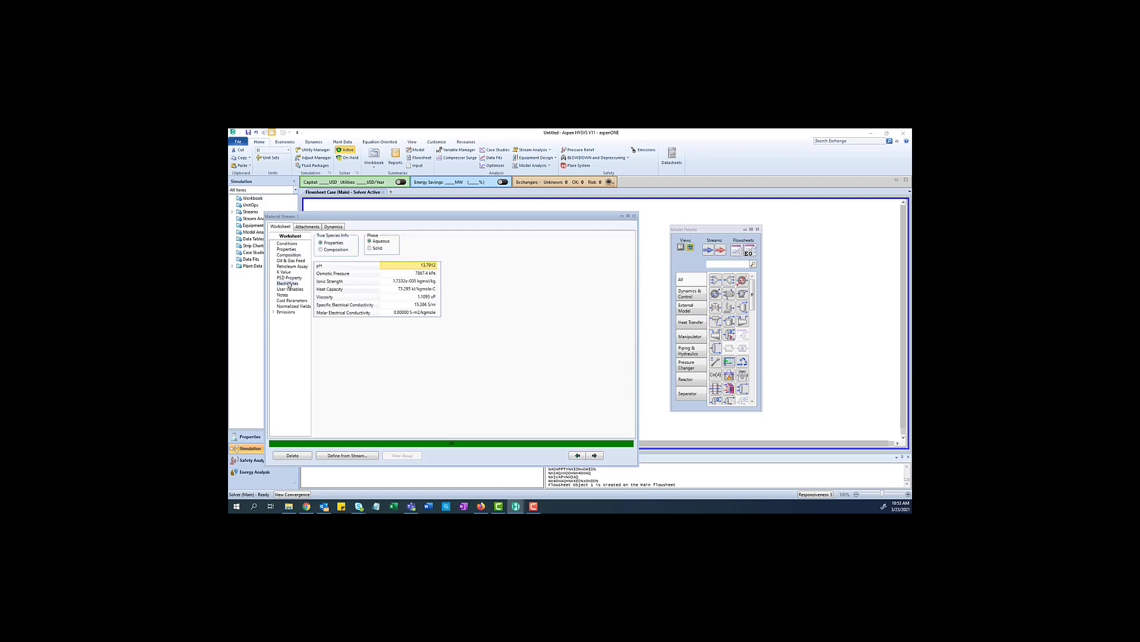
click(337, 251)
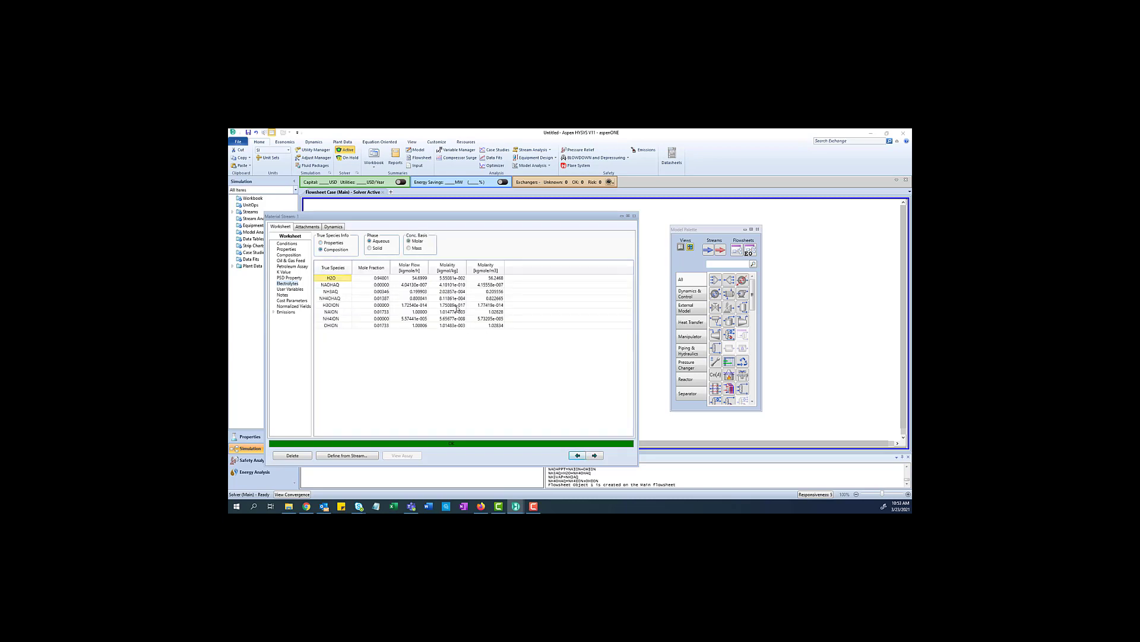
click(634, 216)
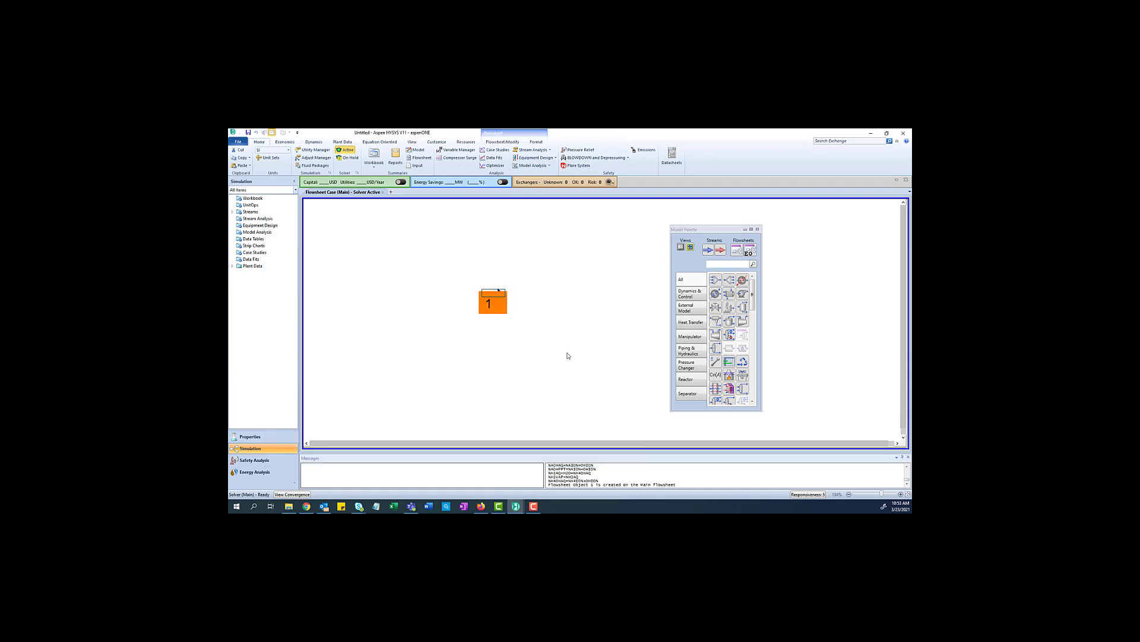